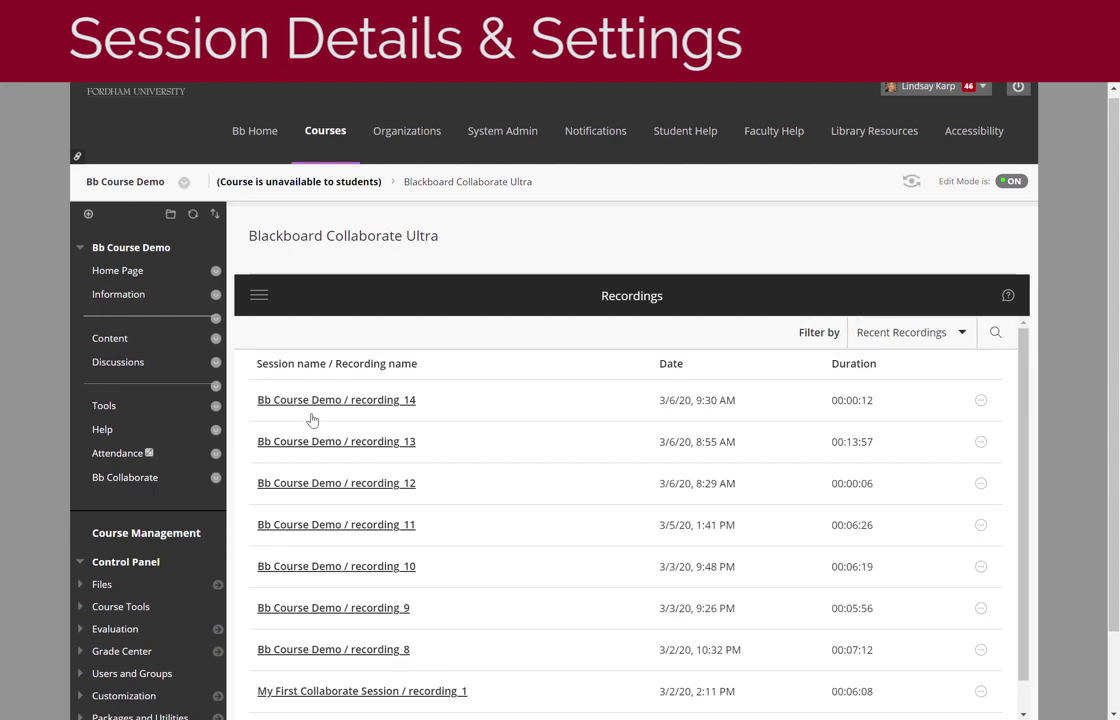
- Open the options of recording_14, and save the session settings with chat messages anonymized in recordings
click(981, 400)
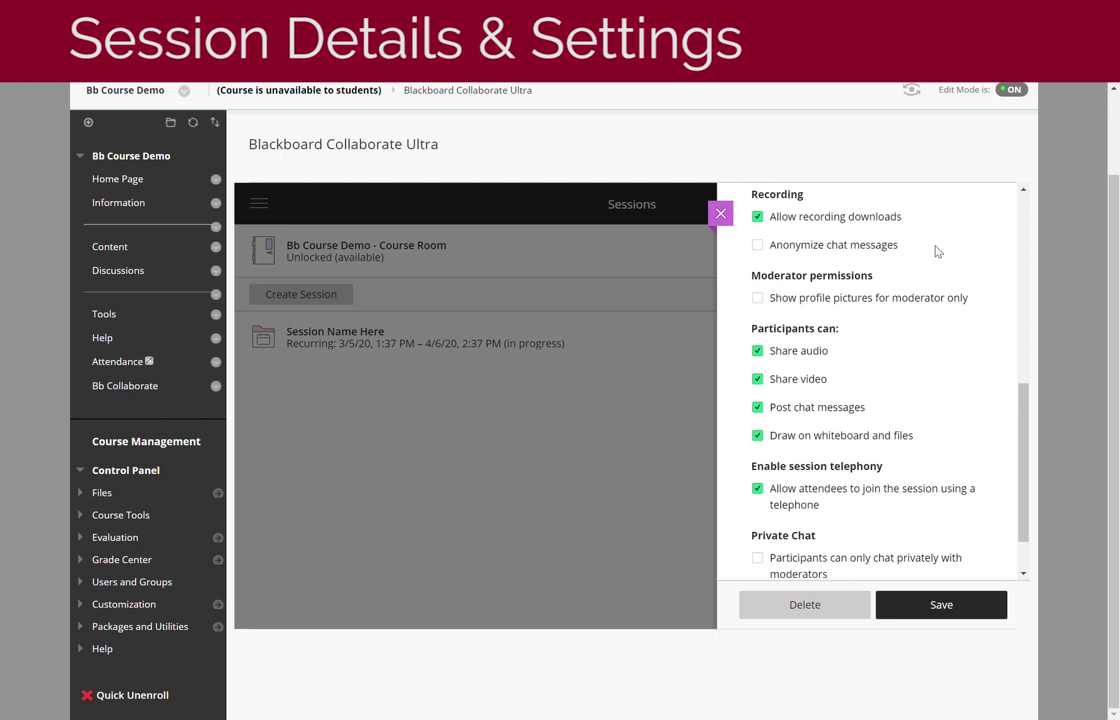
click(870, 247)
click(962, 607)
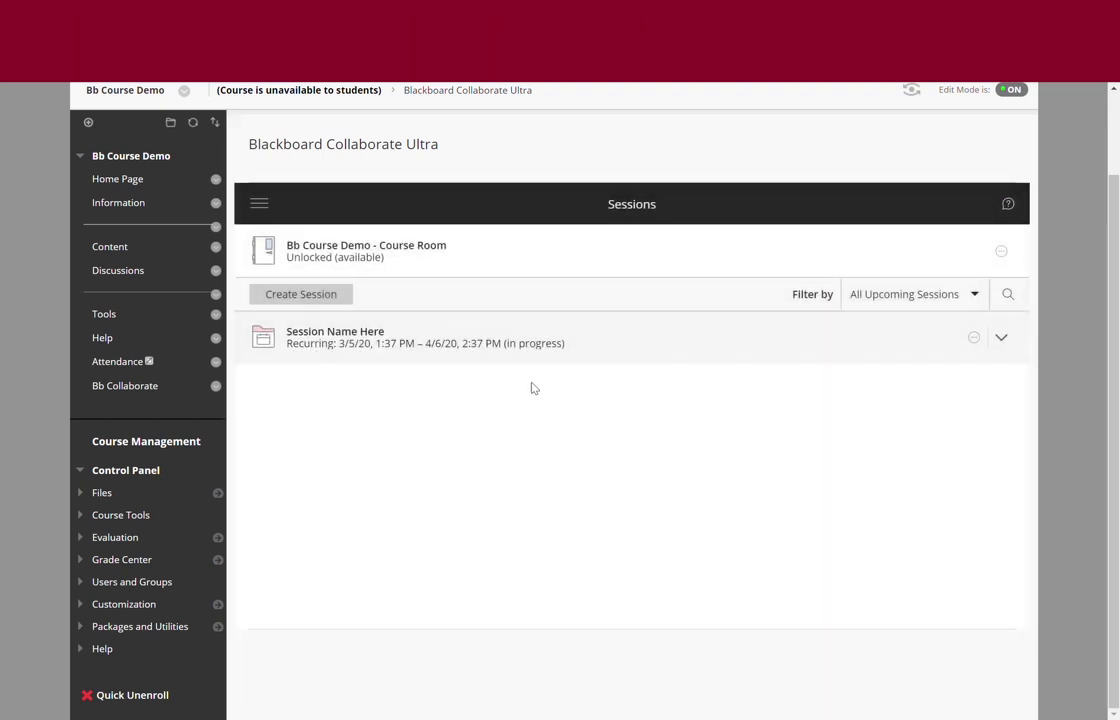
- Check the options of the recurring session and join the Bb Course Demo course room
click(973, 338)
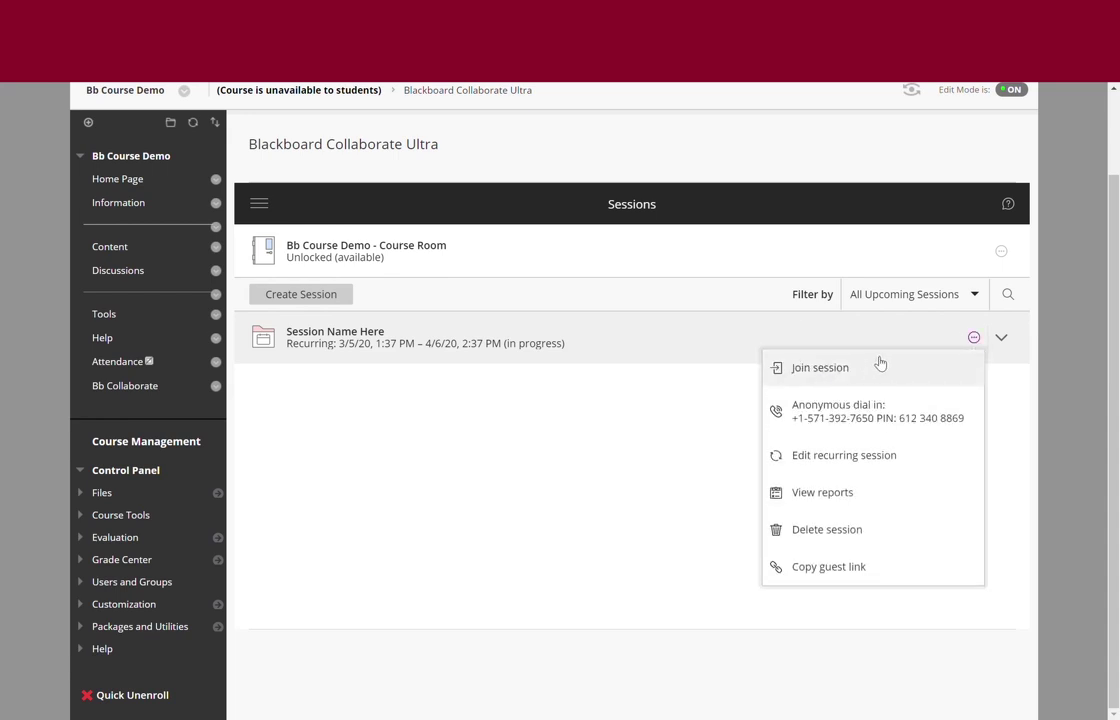
click(695, 258)
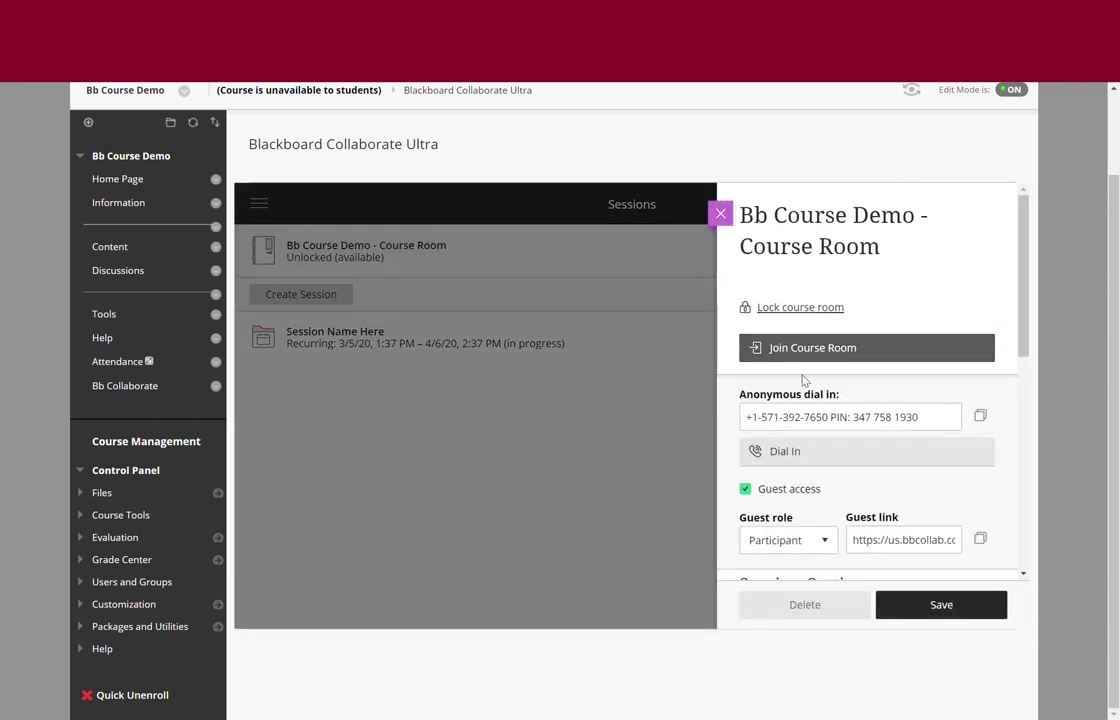
click(827, 350)
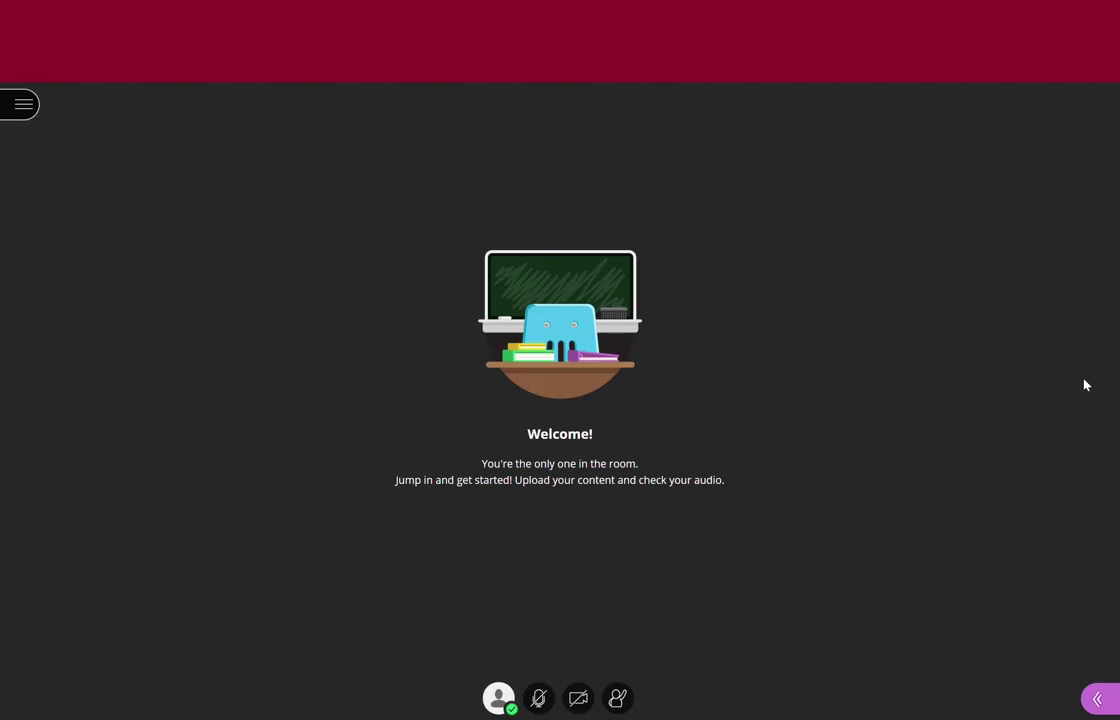
- Start recording the session and reveal the dial-in details for using a phone for audio
click(23, 106)
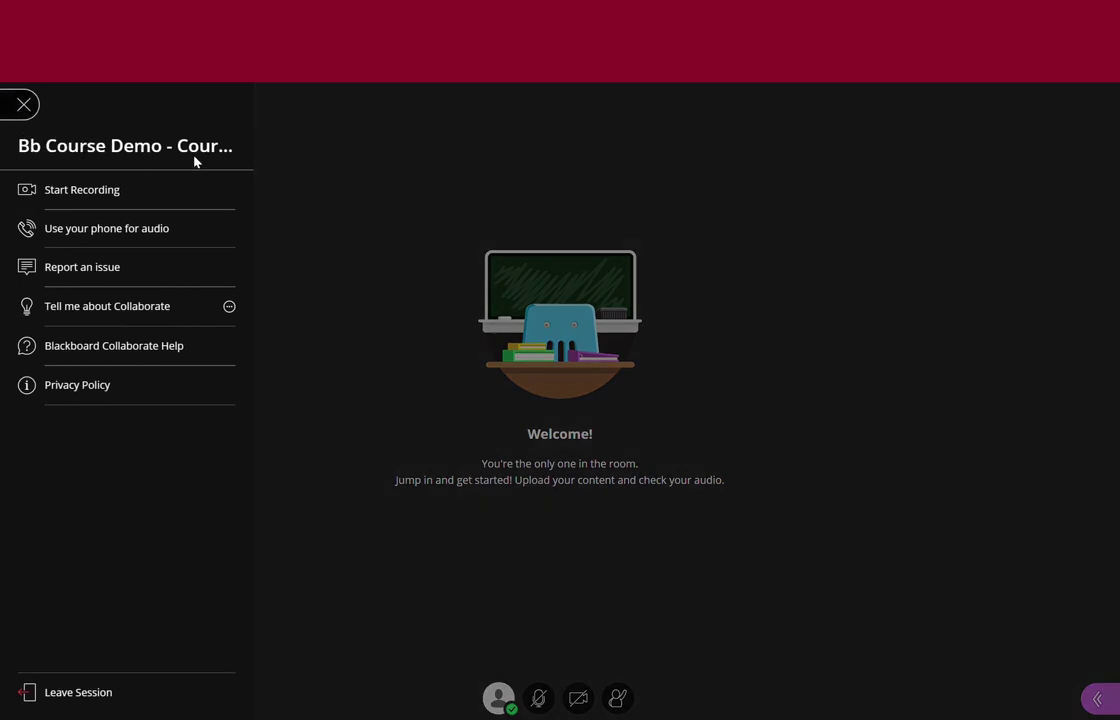
click(137, 193)
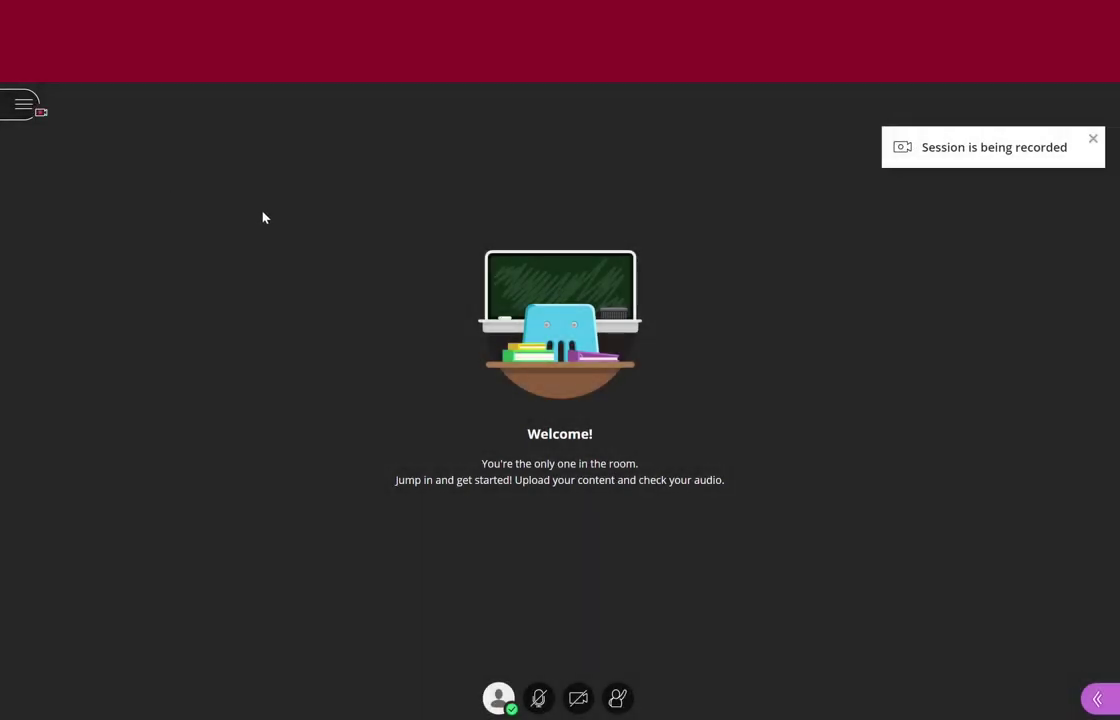
click(20, 105)
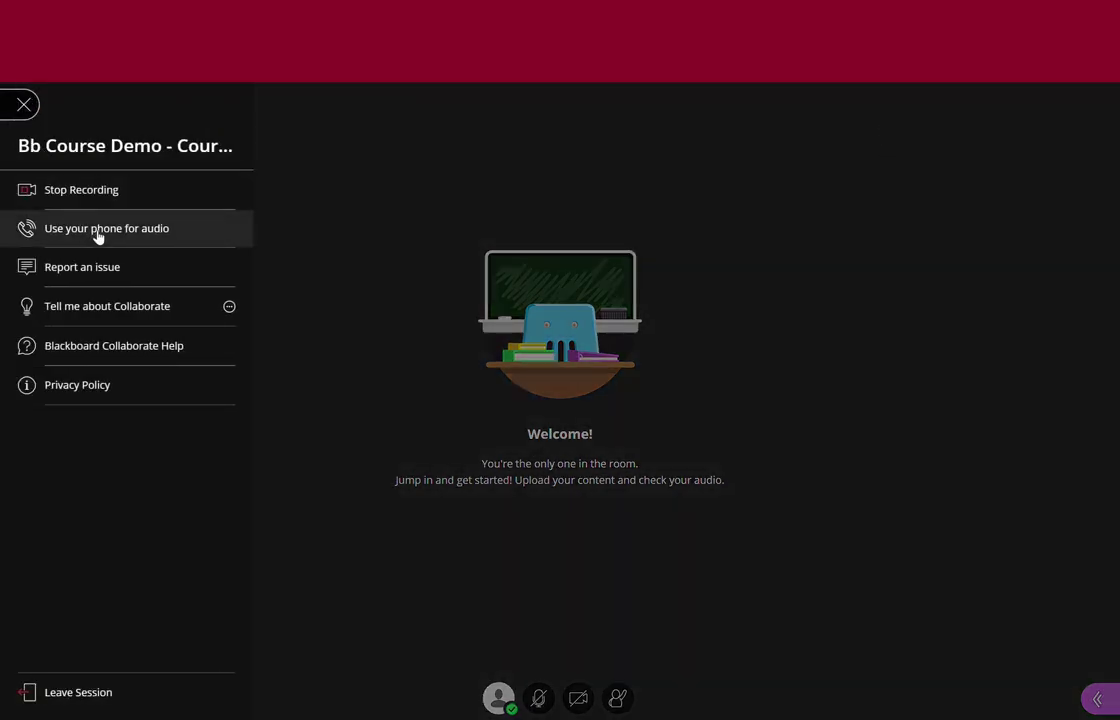
click(202, 235)
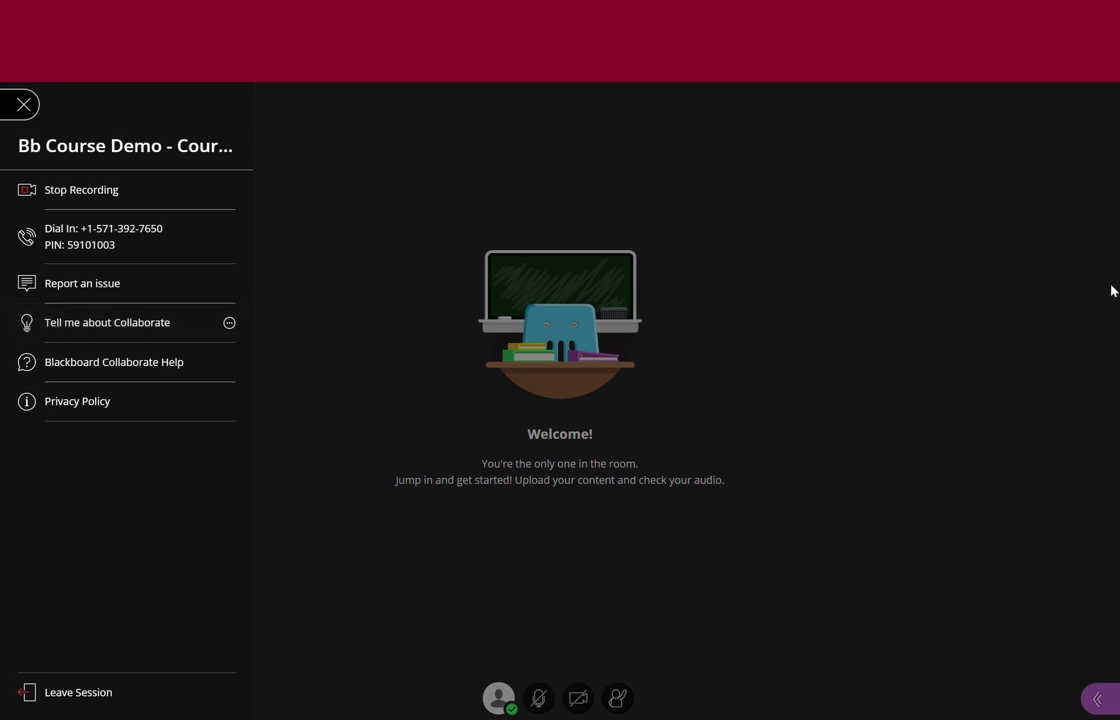
click(912, 370)
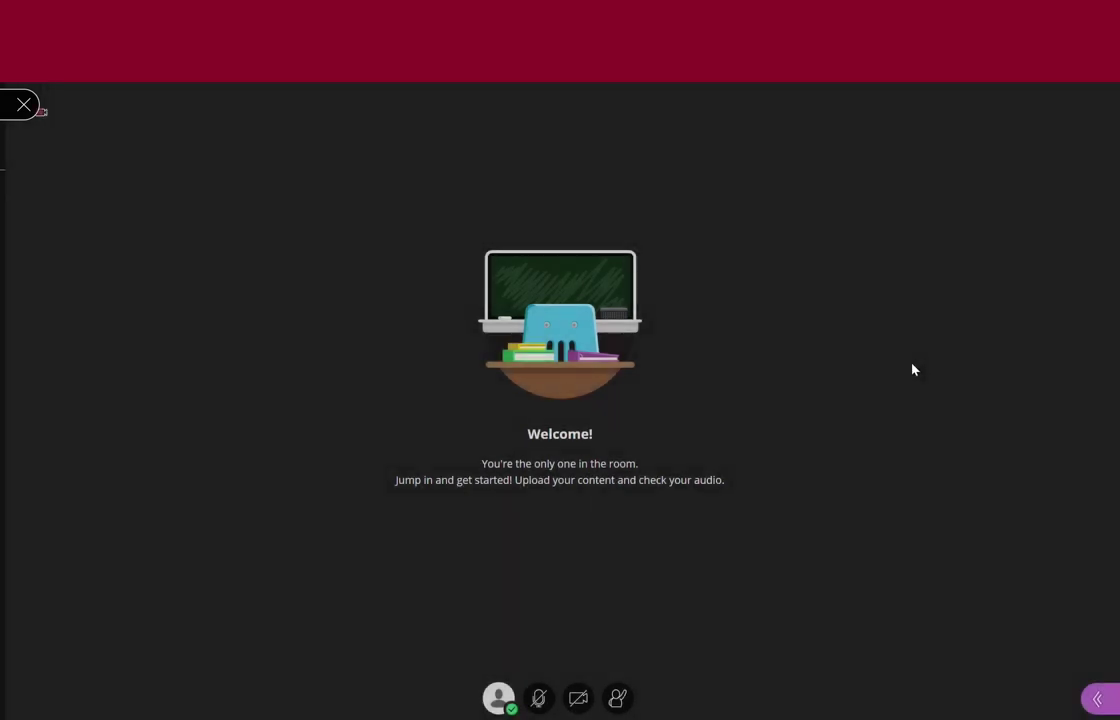
- Set up the camera and microphone from the session settings, confirming that both the audio and video tests work
click(1098, 700)
click(1049, 700)
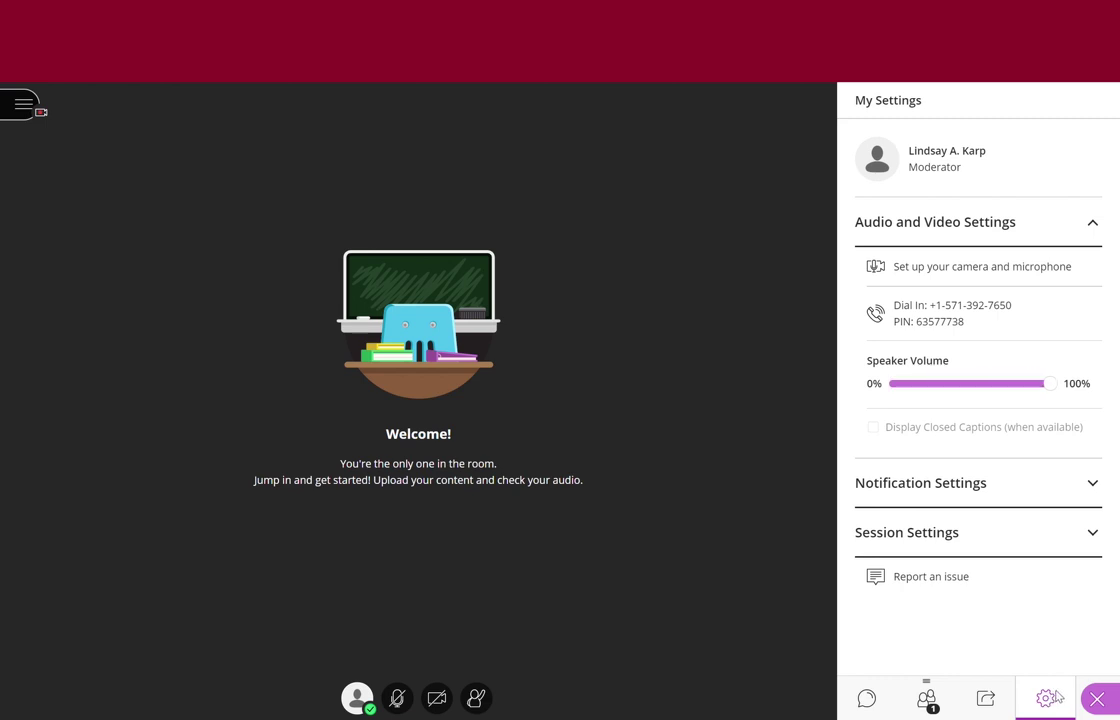
click(1025, 266)
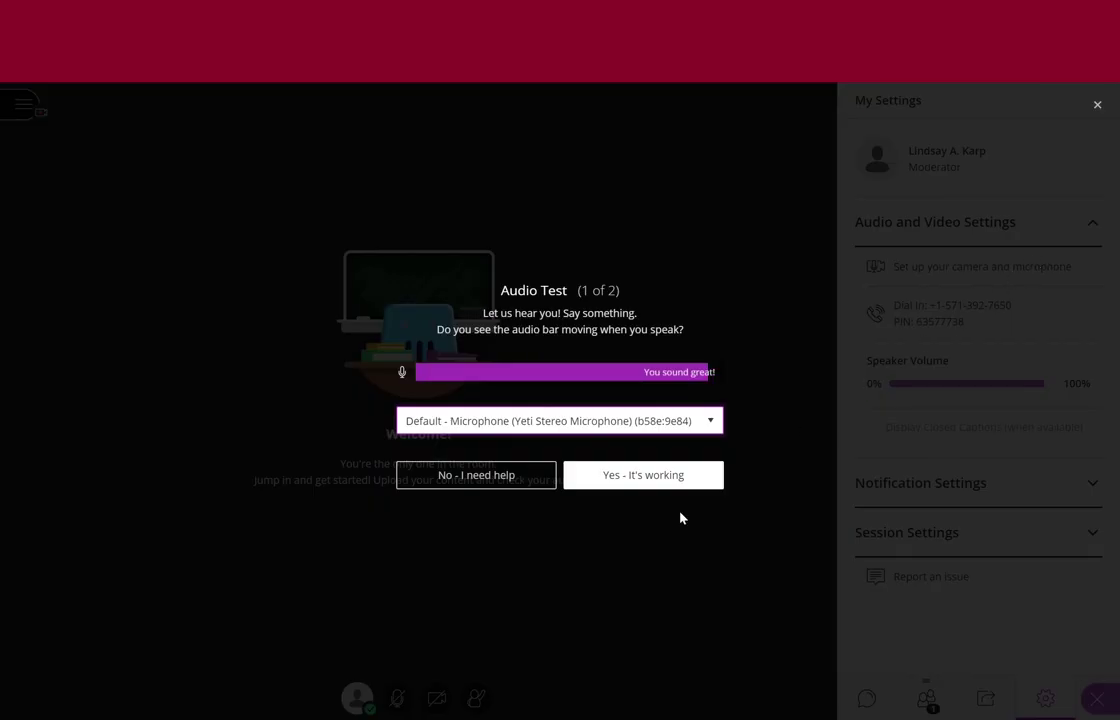
click(686, 476)
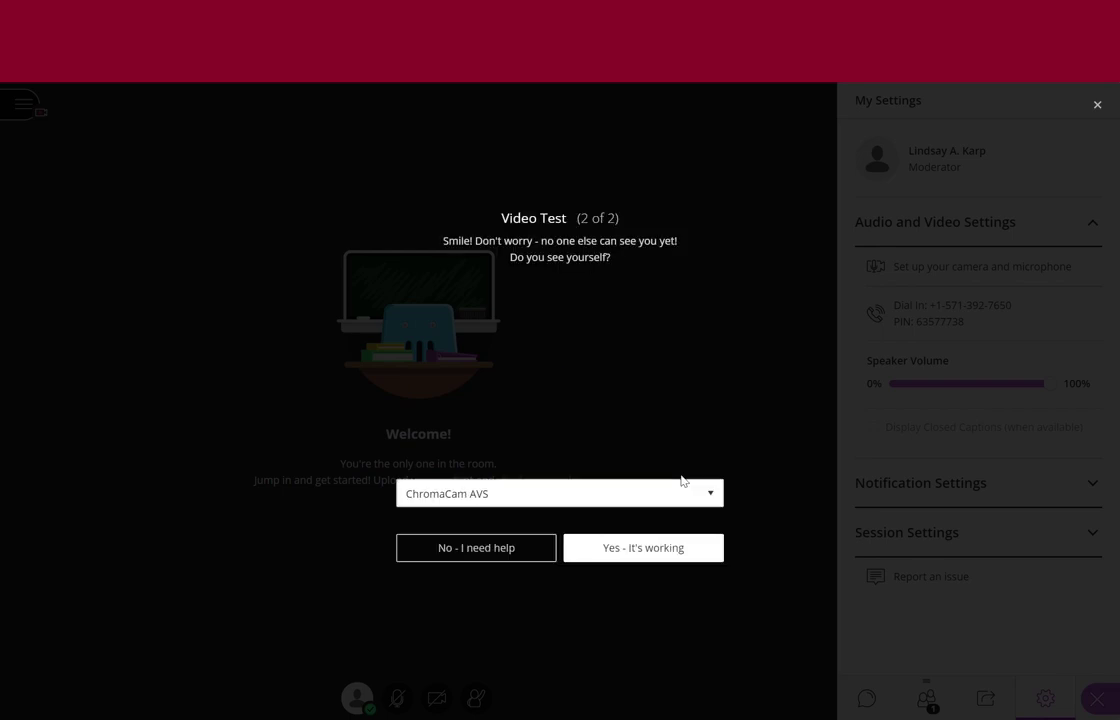
click(700, 555)
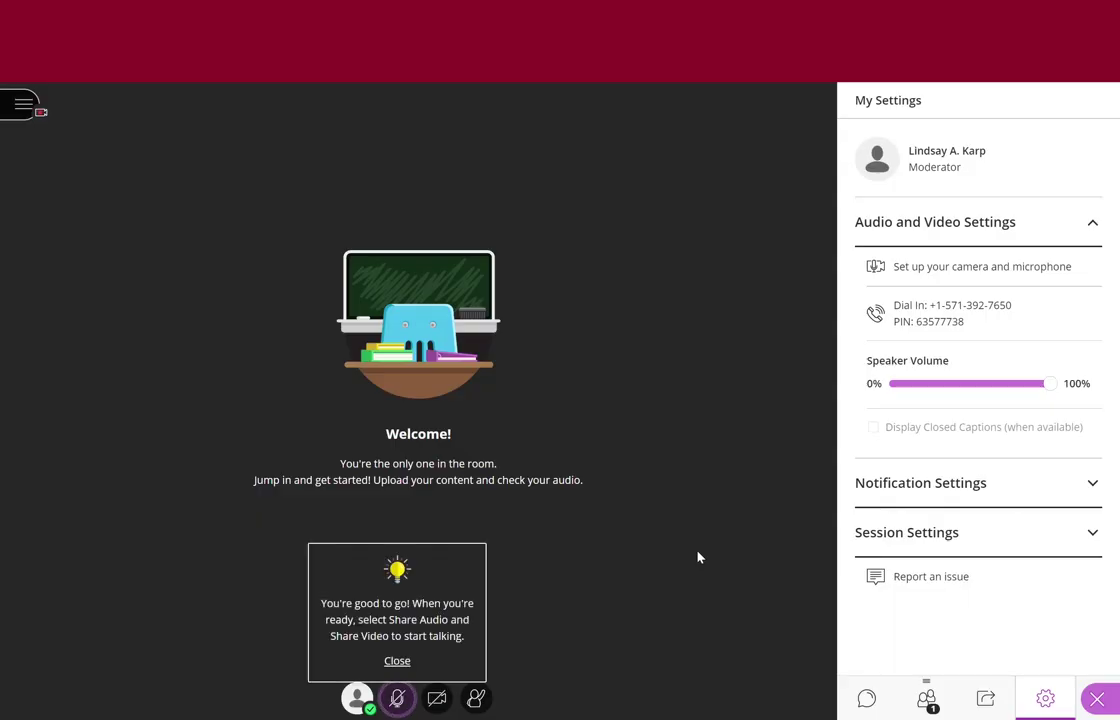
- Share microphone audio and camera video with the session, and stop sharing both
click(410, 704)
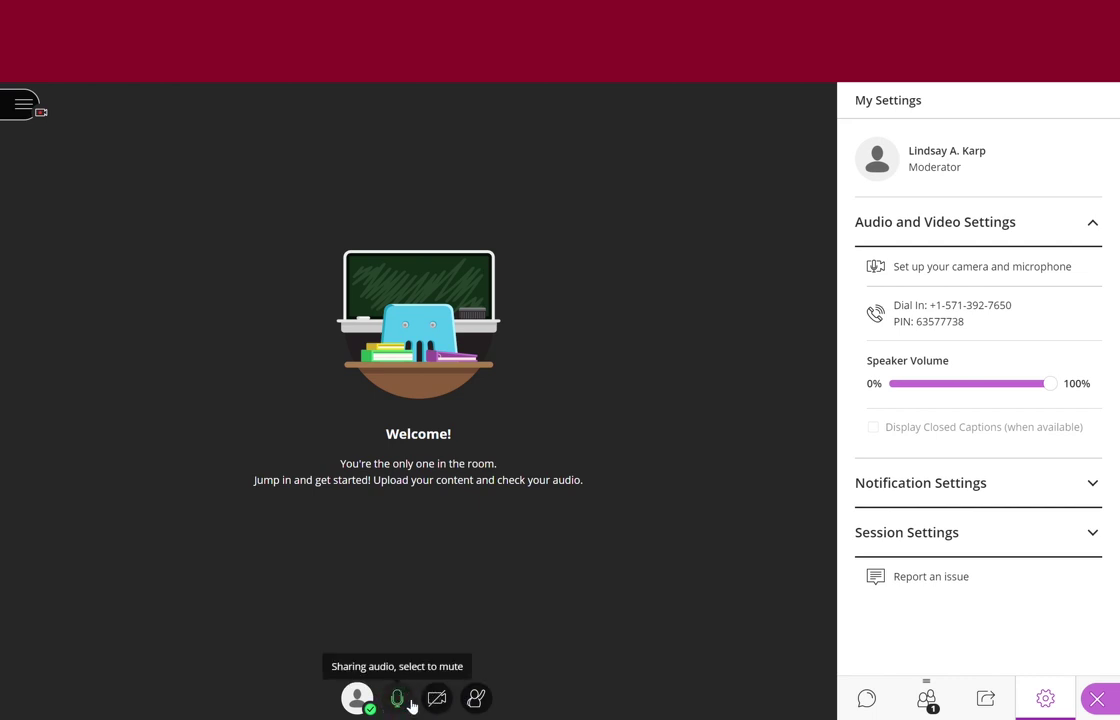
click(440, 705)
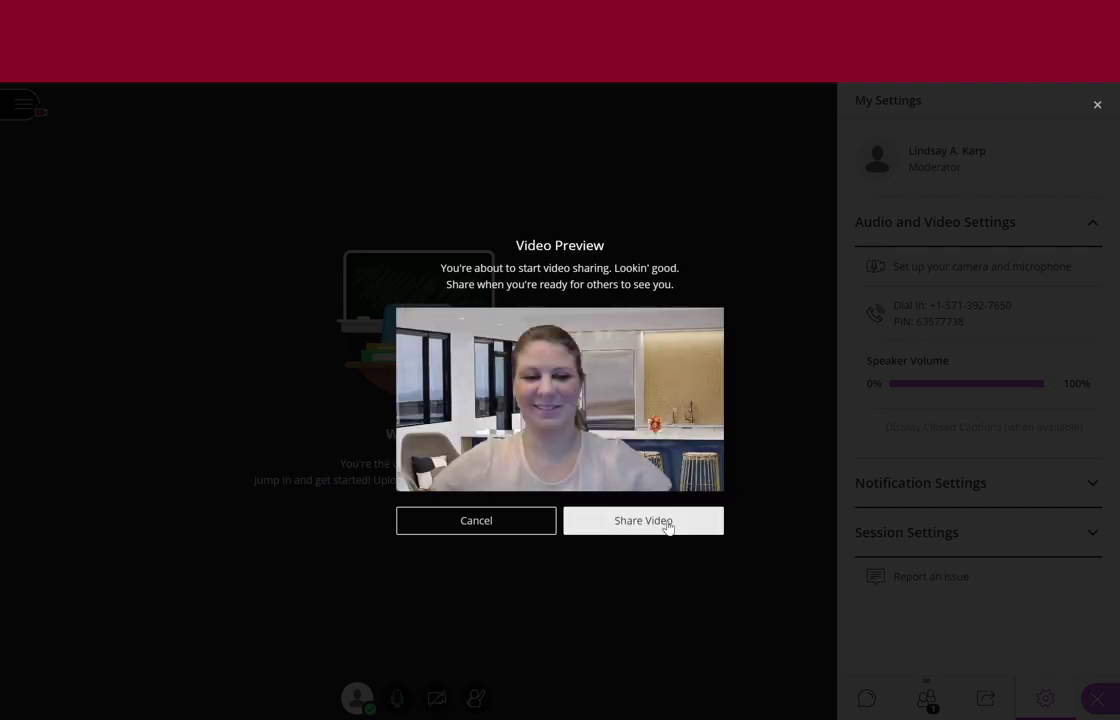
click(665, 521)
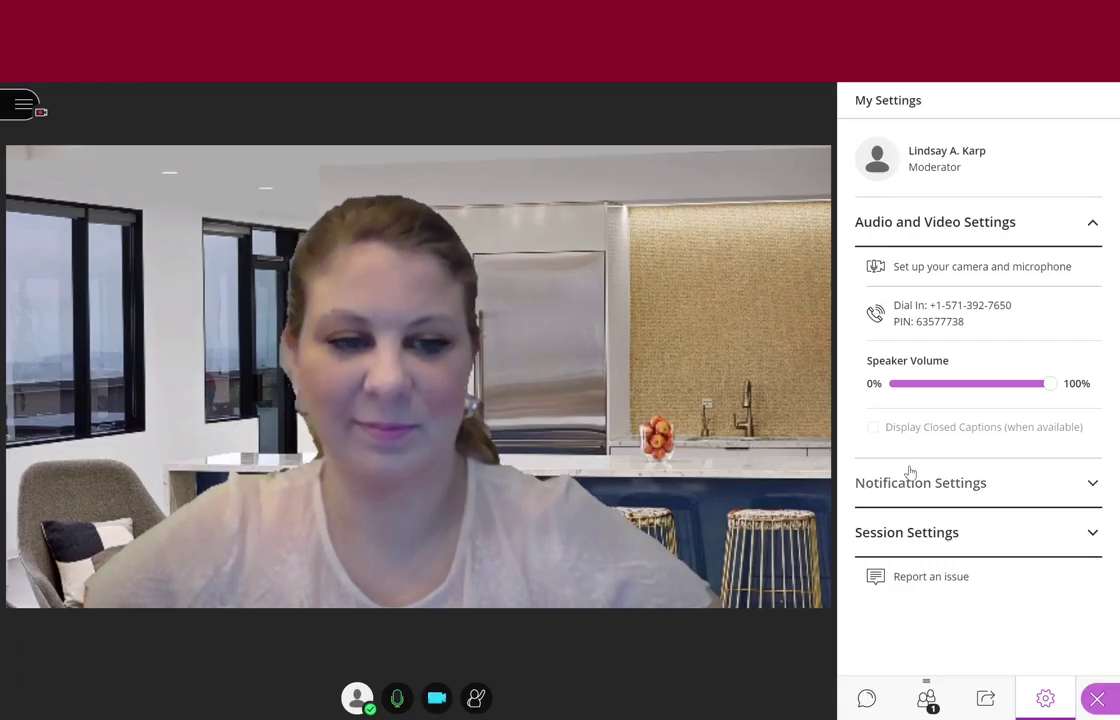
click(437, 698)
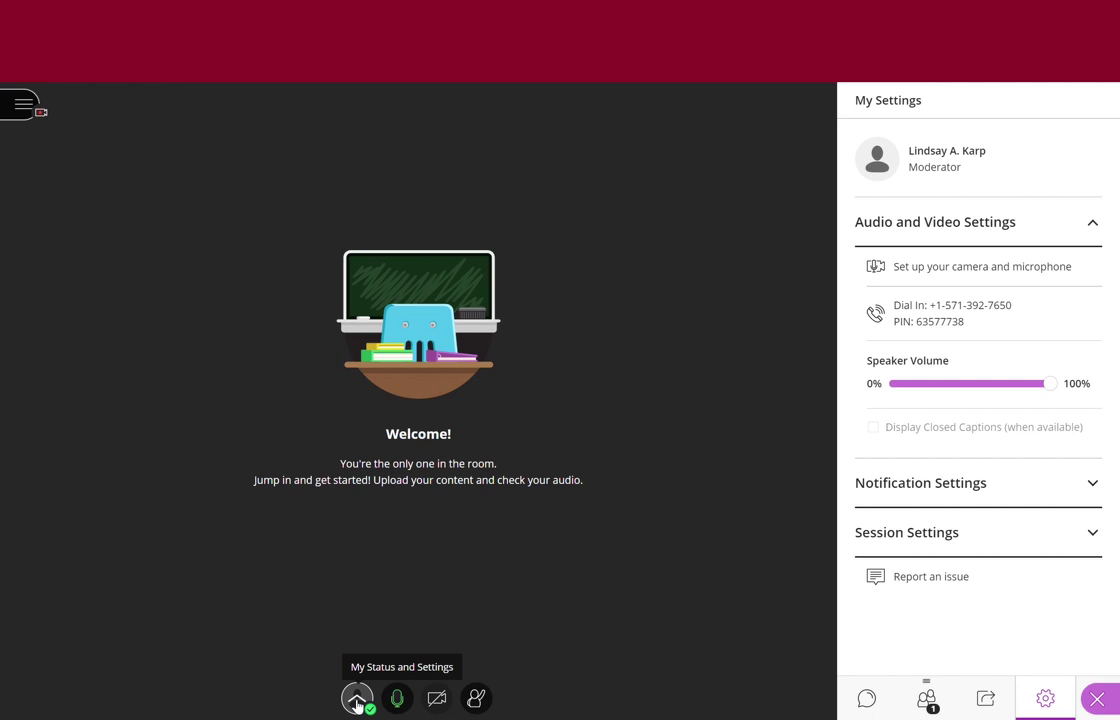
click(397, 698)
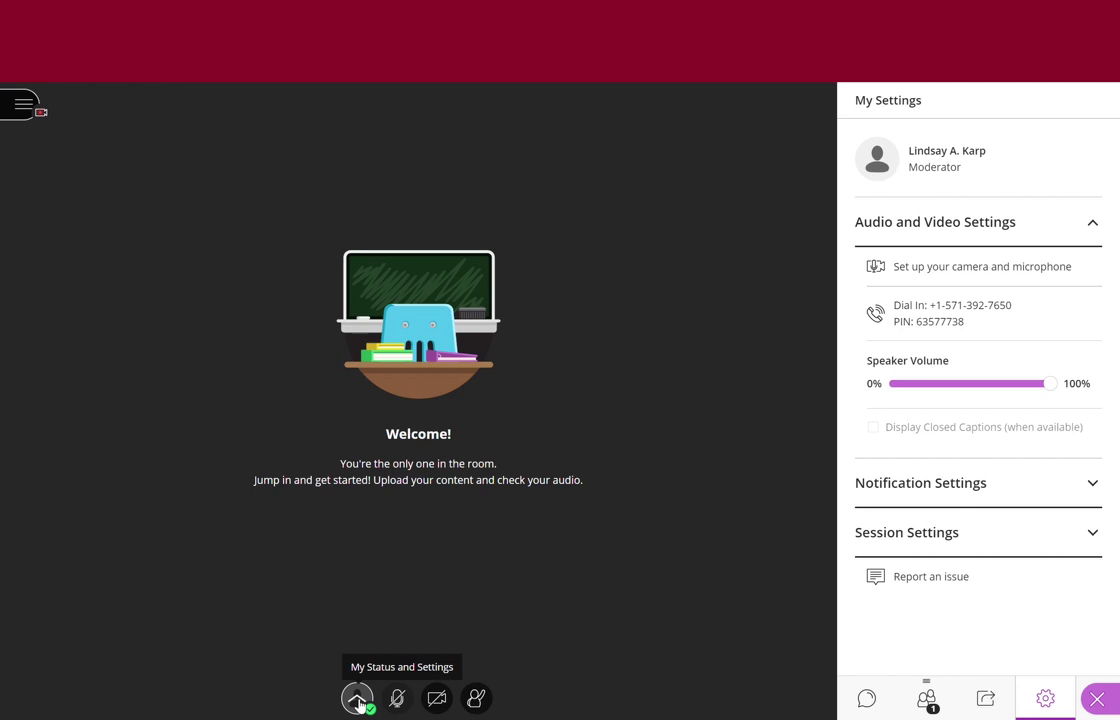
- Raise and lower the hand, and display the status and feedback options
click(480, 702)
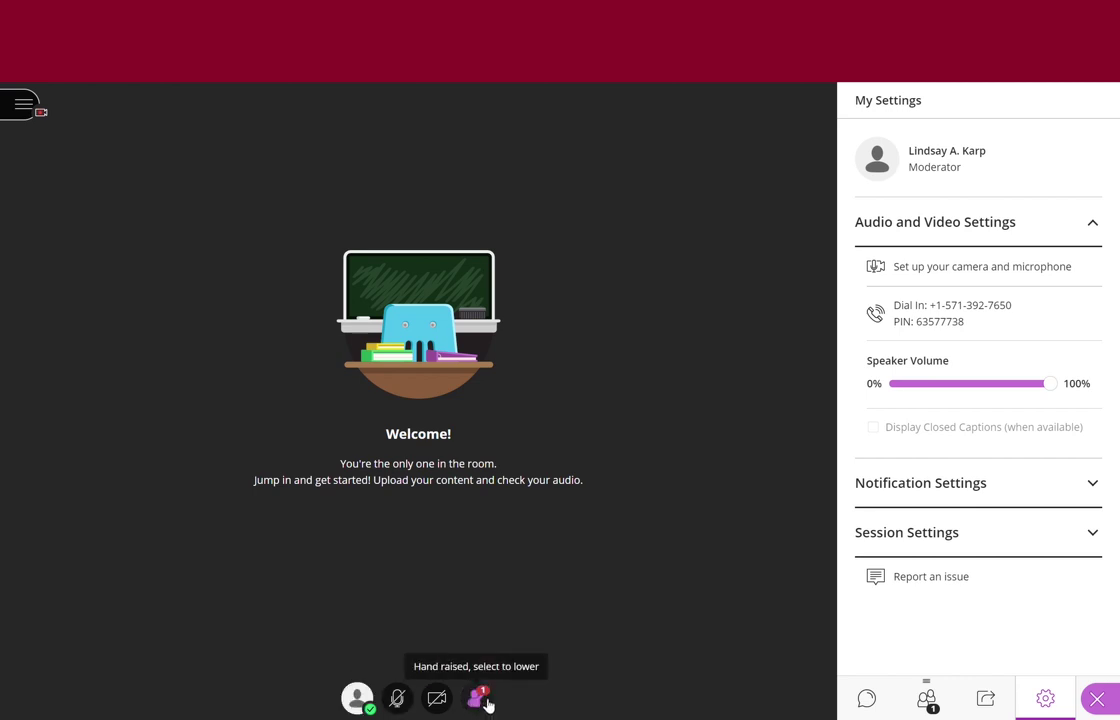
click(480, 702)
click(357, 698)
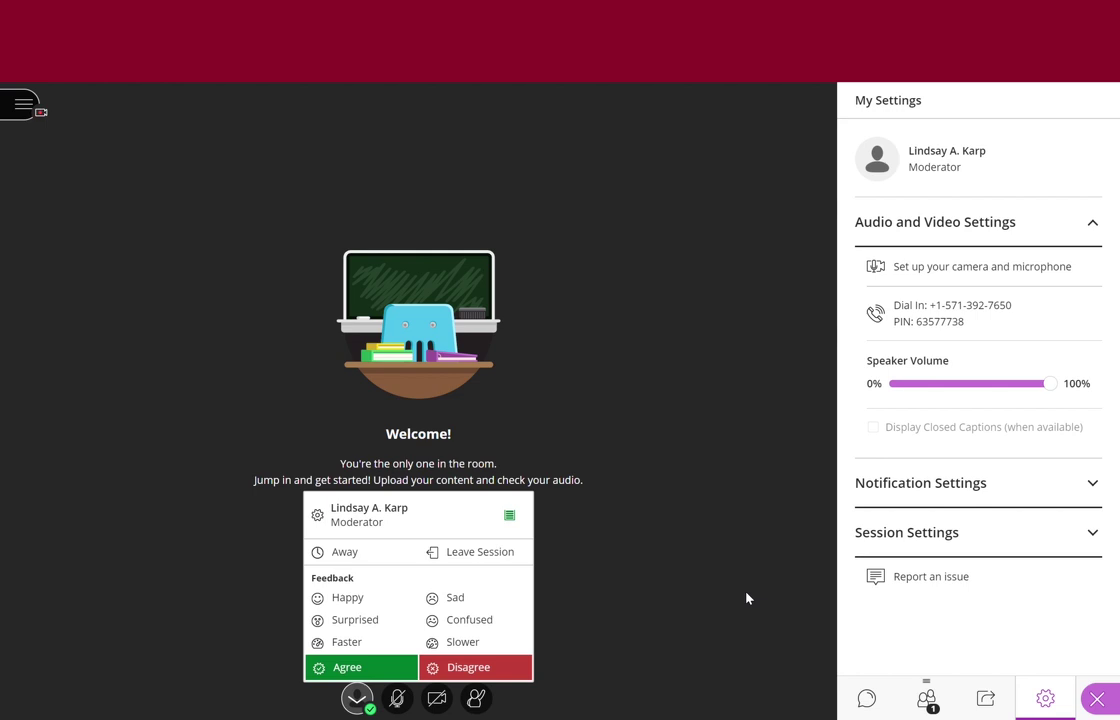
- Post the message "Welcome class, please feel free to communicate here." in the Everyone chat
click(867, 701)
click(972, 656)
text(Welc)
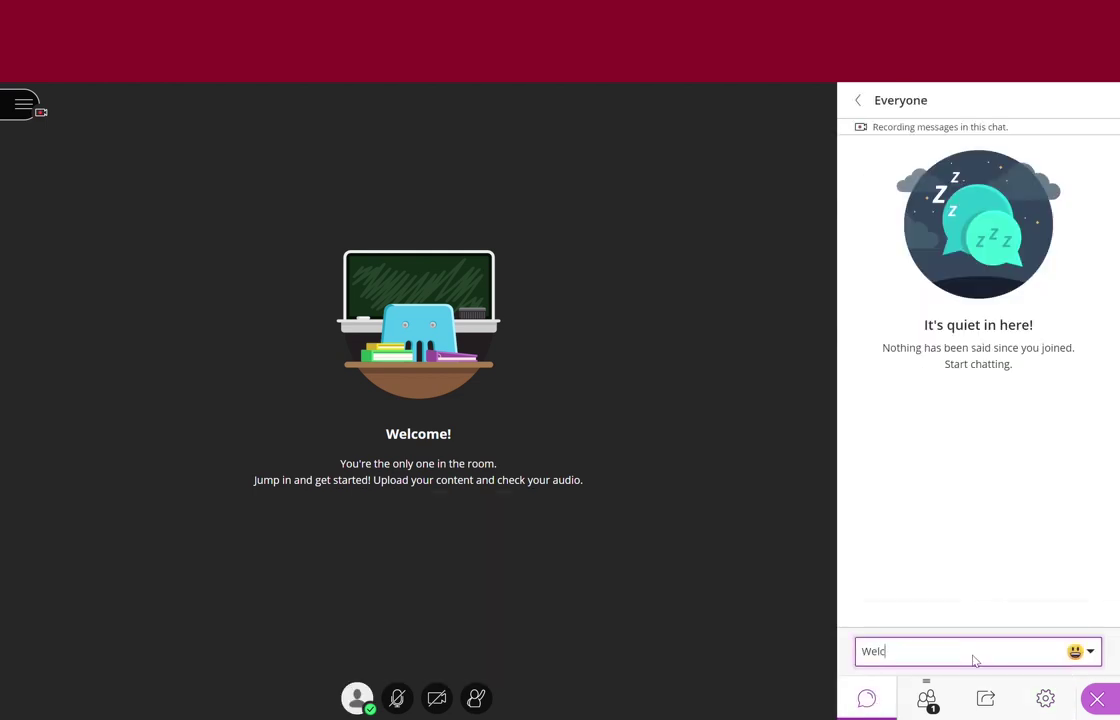
text(ome class, please feel free to)
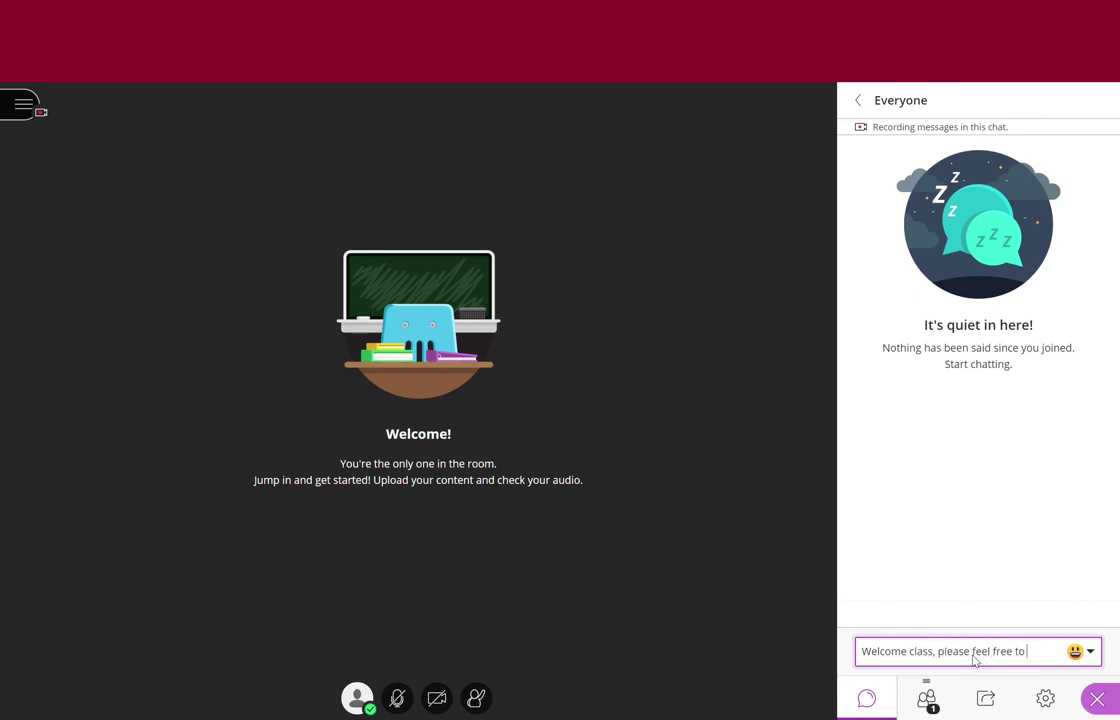
text( communic)
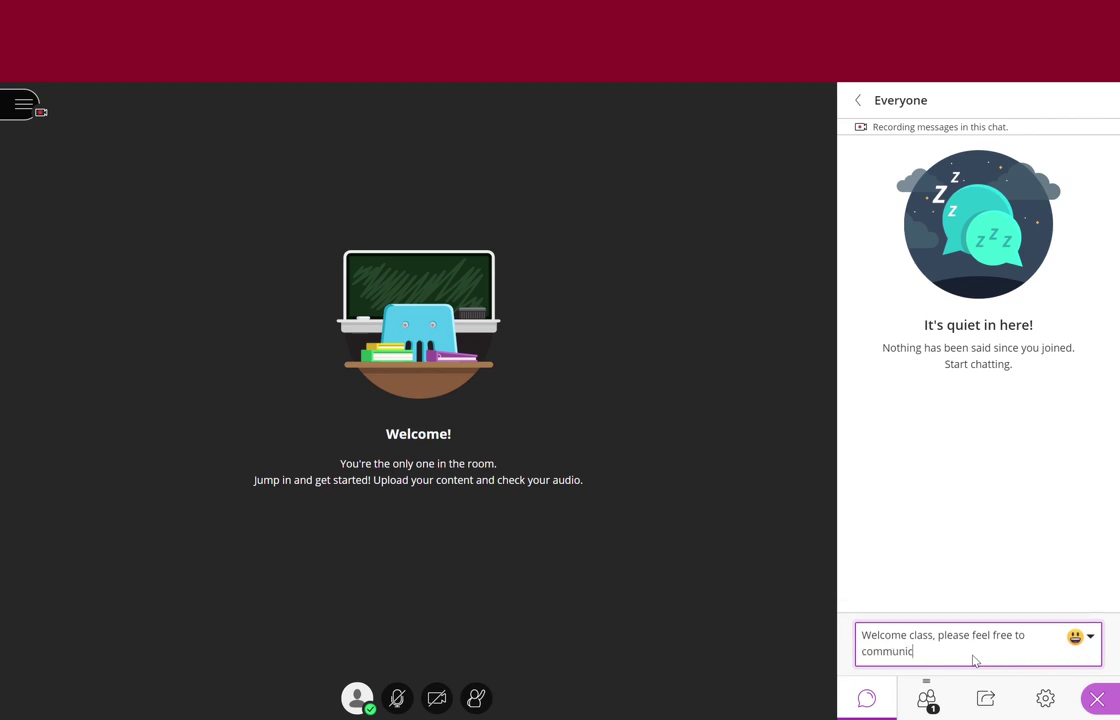
text(ate here.)
key(Return)
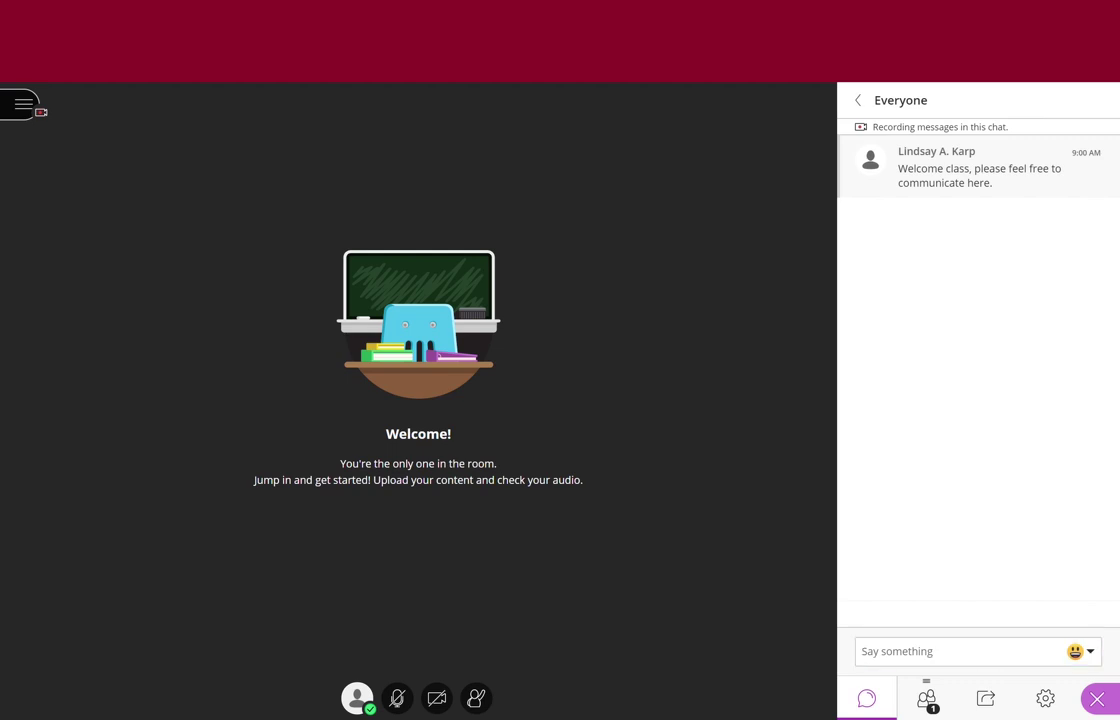
- View the attendee list and inspect the connection quality of the participant and the moderator
click(928, 700)
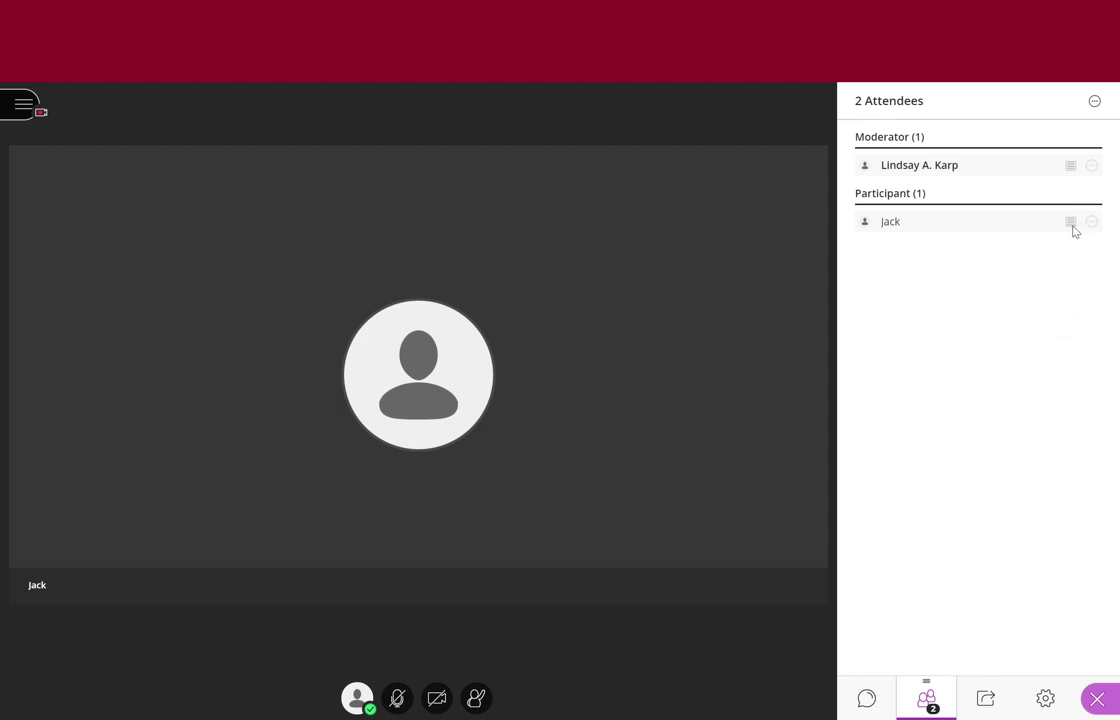
mouse_move(1070, 224)
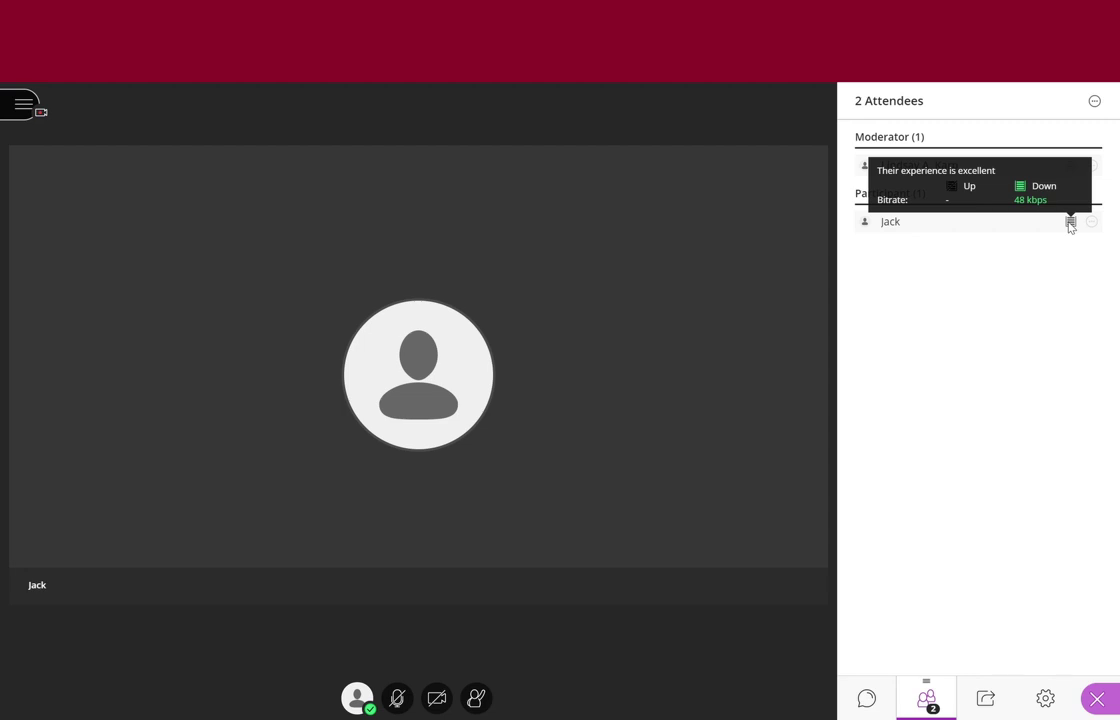
mouse_move(1071, 168)
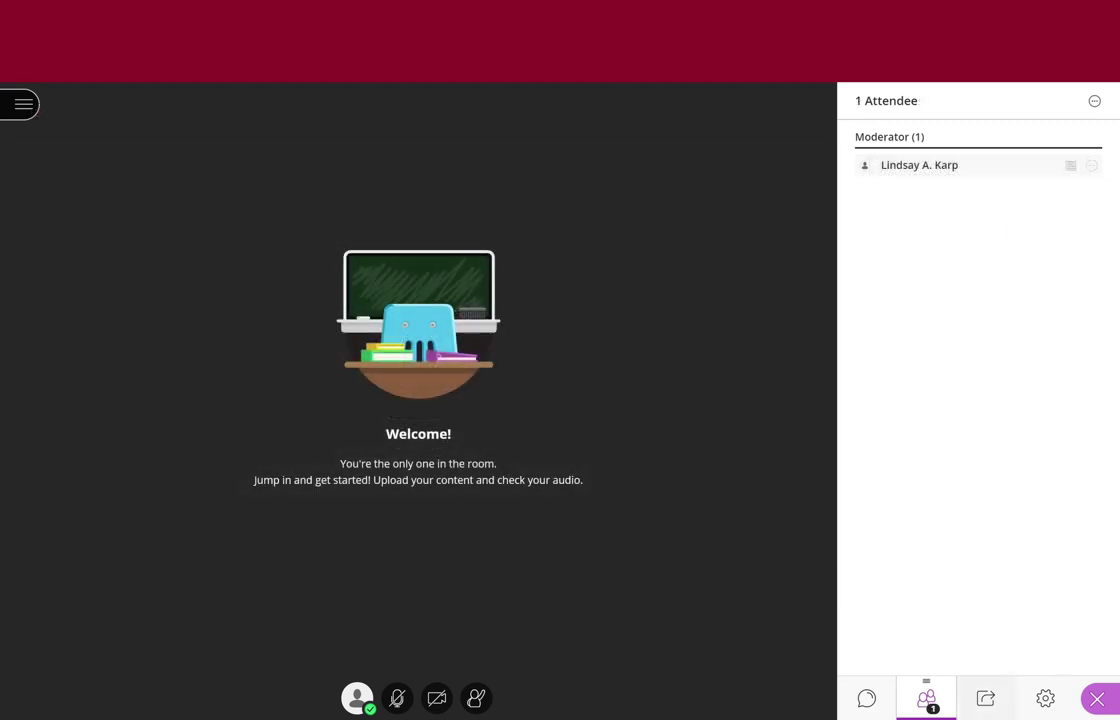
- Share a blank whiteboard and draw several freehand strokes in its upper area
click(985, 698)
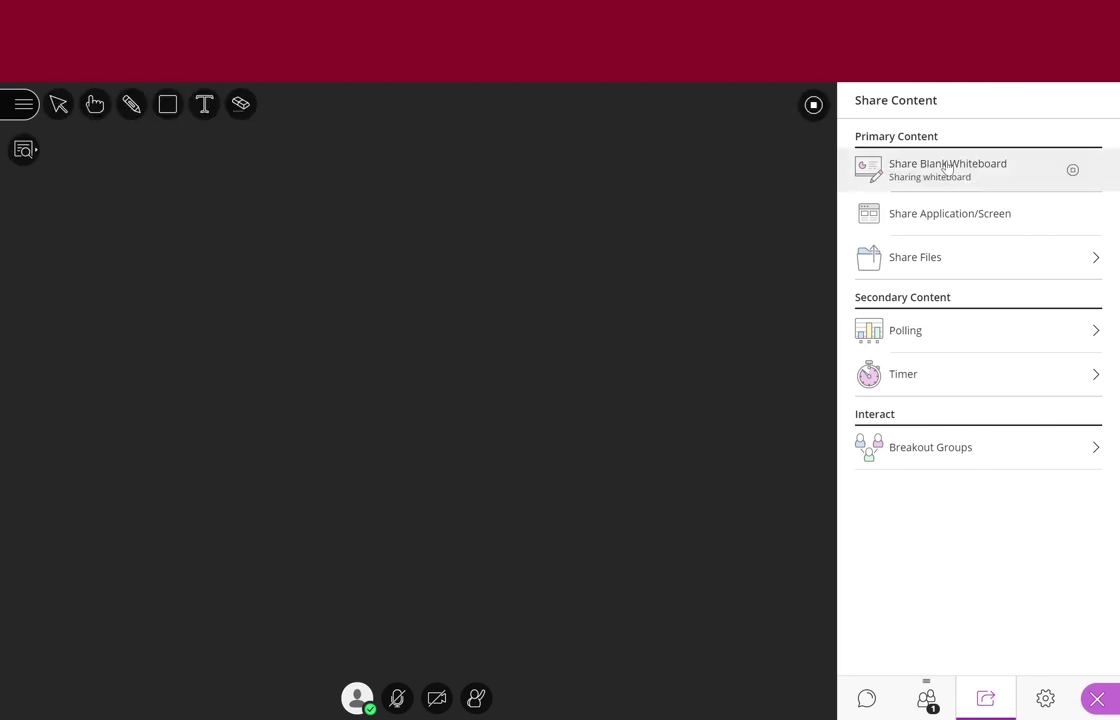
drag(145, 250, 212, 291)
drag(203, 227, 240, 368)
drag(265, 240, 279, 310)
drag(259, 293, 296, 272)
mouse_move(325, 228)
mouse_down()
mouse_move(352, 295)
mouse_move(340, 312)
mouse_up()
drag(380, 242, 405, 238)
drag(382, 255, 405, 252)
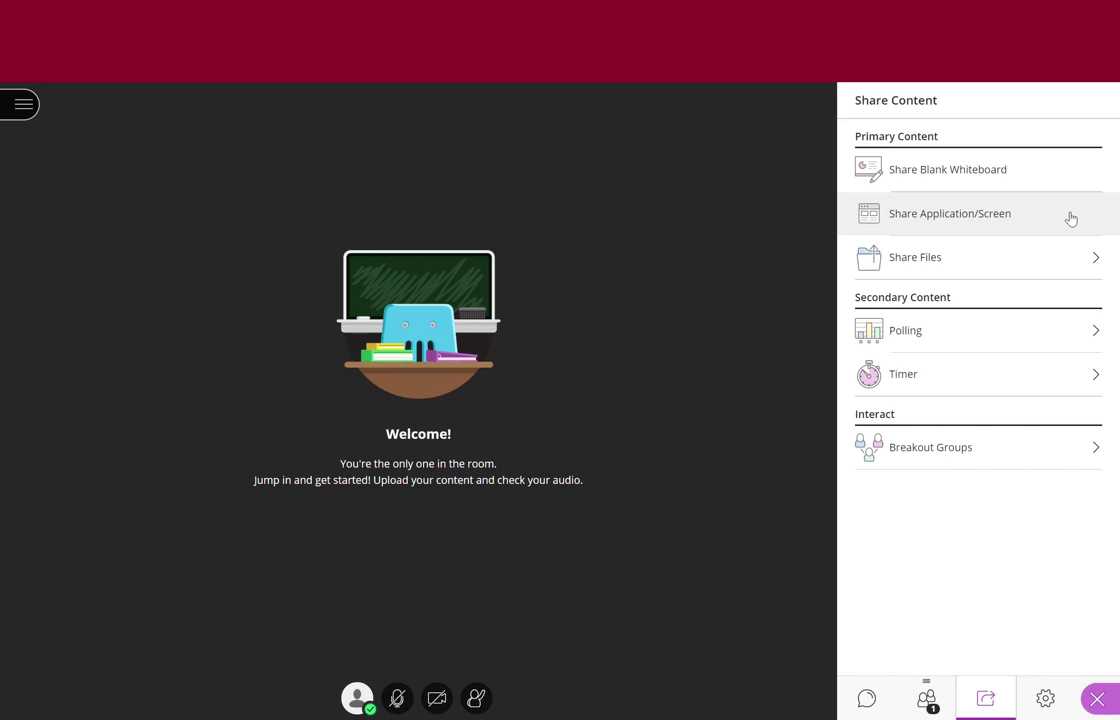
- Share the file LK_effectivevideoediting.pptx from its first slide and go to slide 2, "Artistic & Technical"
click(920, 262)
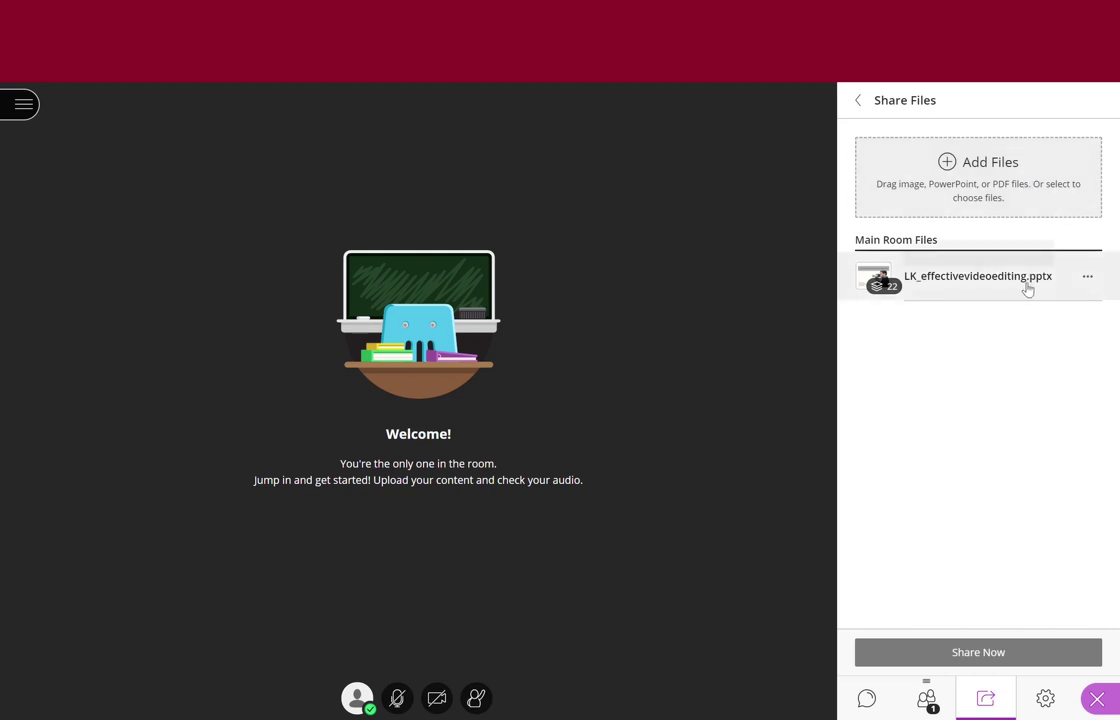
click(974, 283)
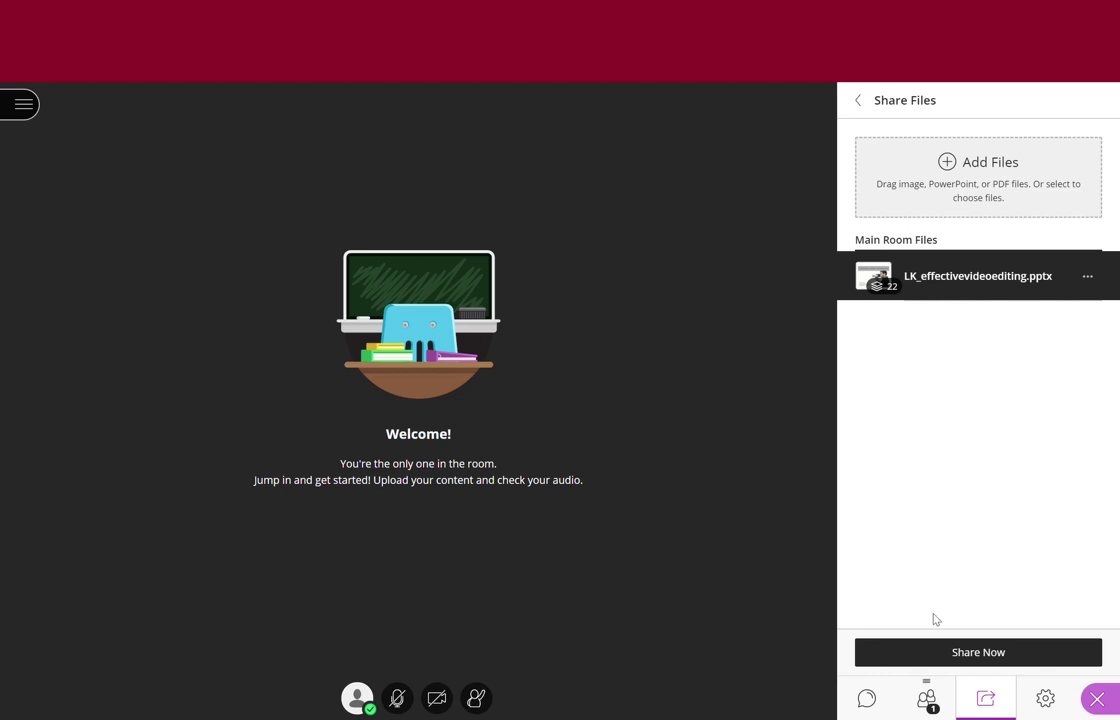
click(980, 652)
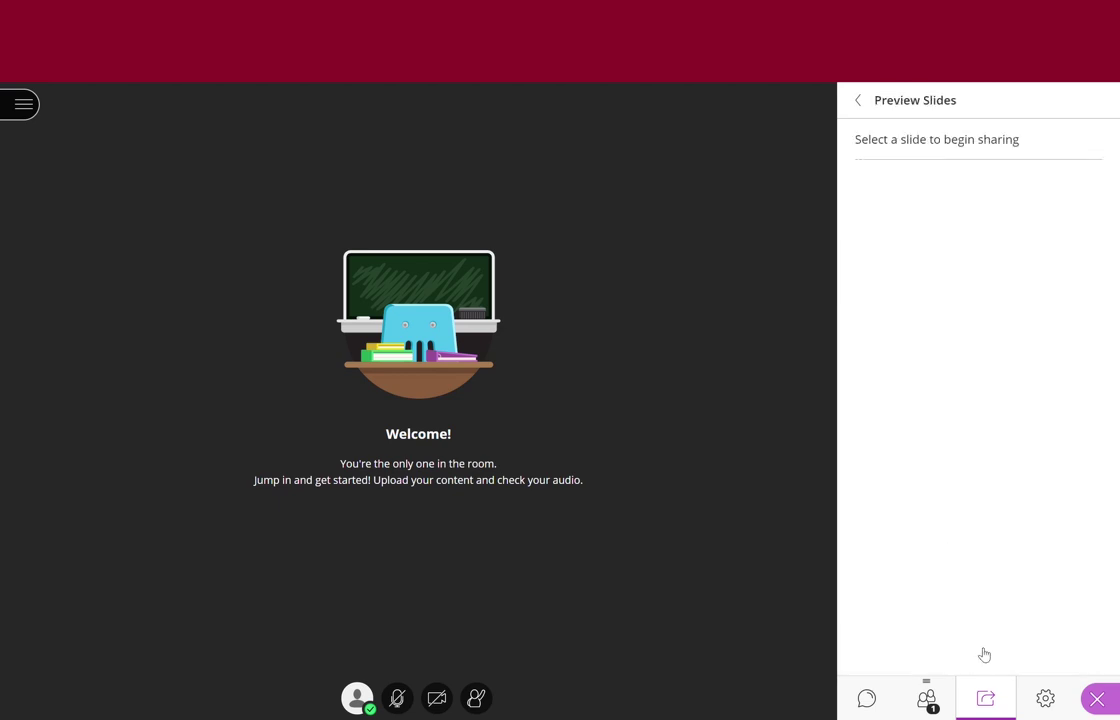
click(997, 248)
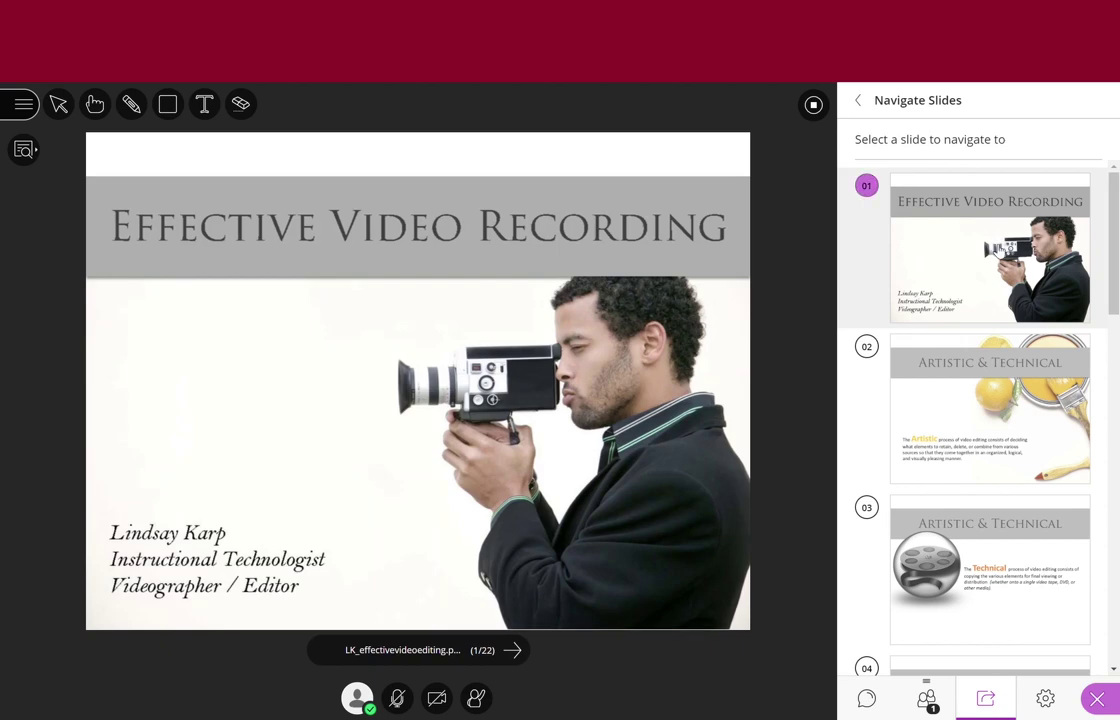
click(1024, 410)
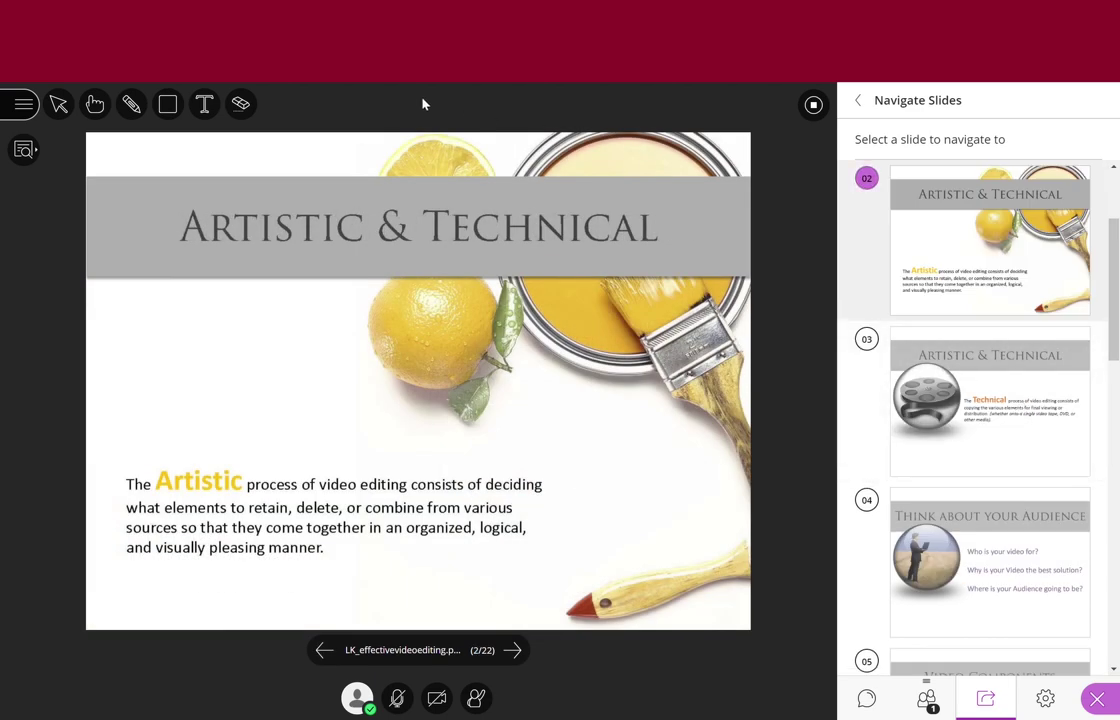
- Activate the Pencil tool for annotating the shared slide
click(134, 104)
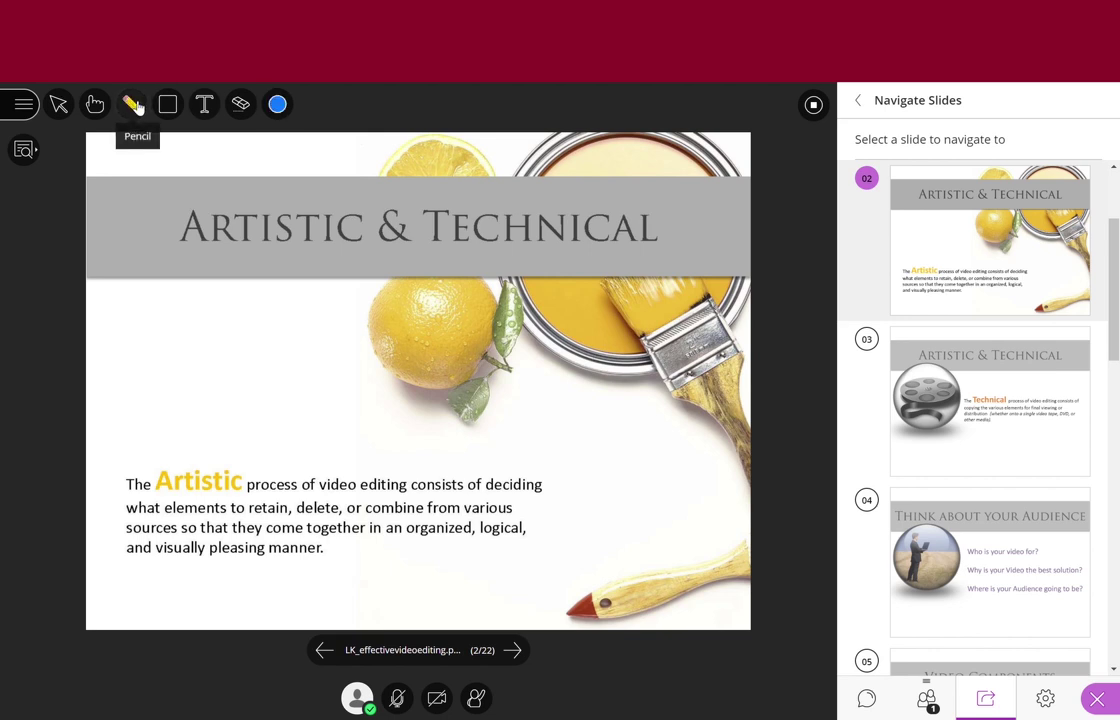